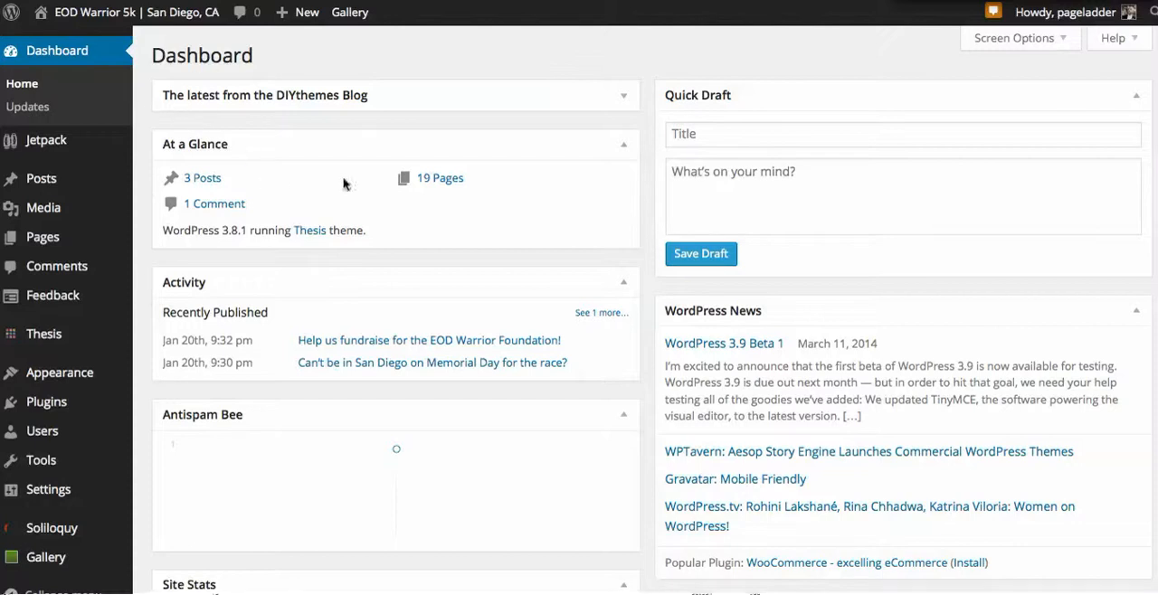
# Step: Search for new plugins to install with the phrase "Yoast wordpress SEO"
pyautogui.scroll(-3, 245, 315)
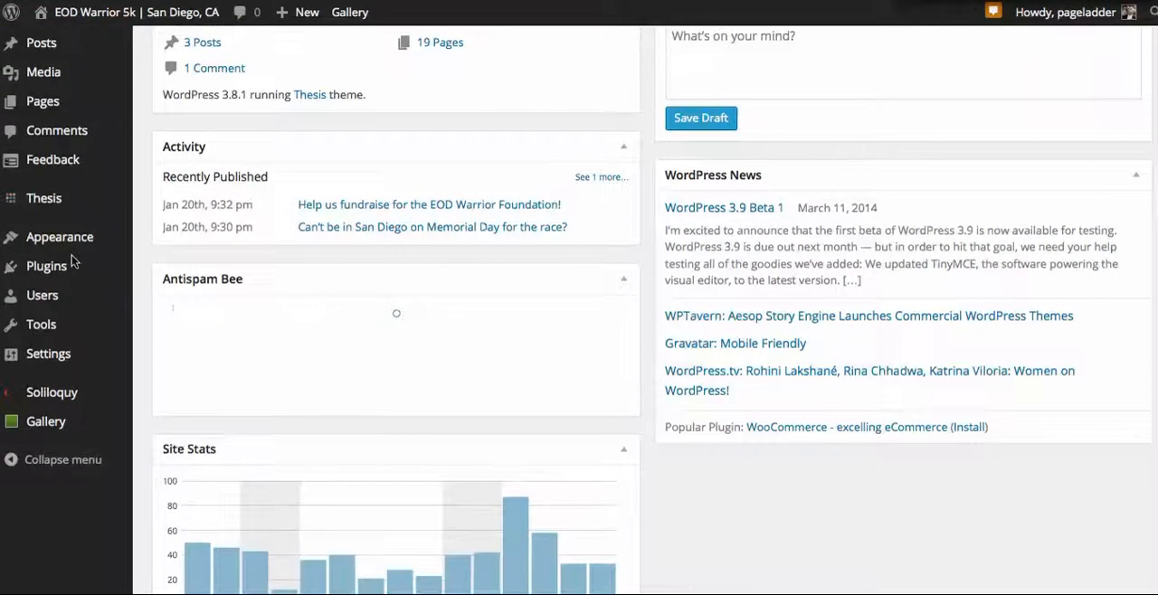
pyautogui.moveTo(67, 269)
pyautogui.click(215, 302)
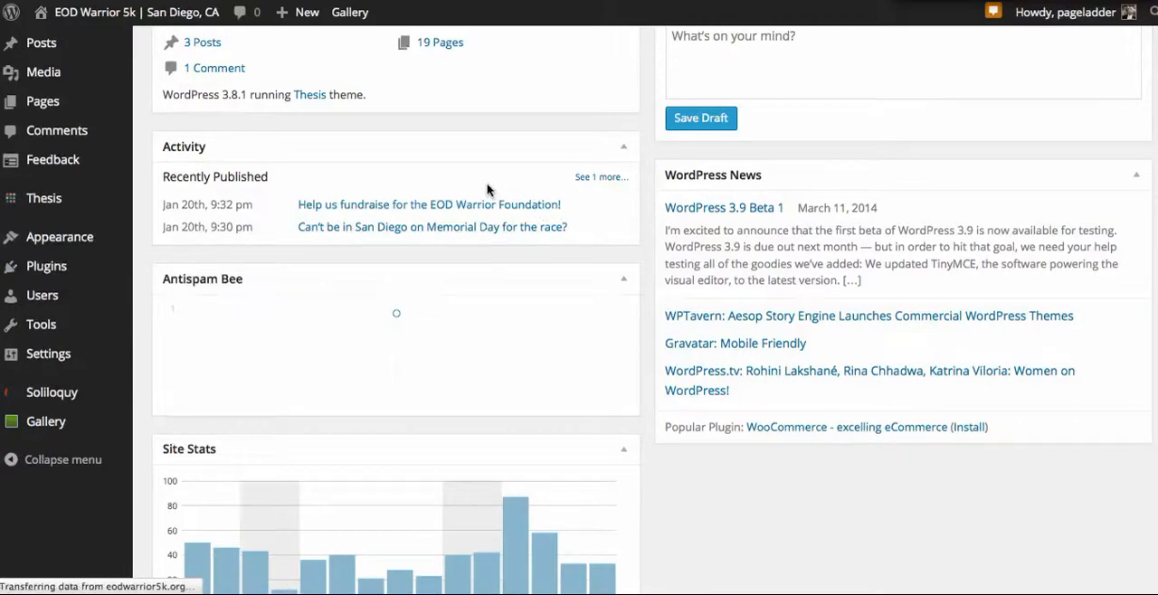
pyautogui.write('YOa')
pyautogui.press('BackSpace')
pyautogui.press('BackSpace')
pyautogui.write('oast wordpress SEO')
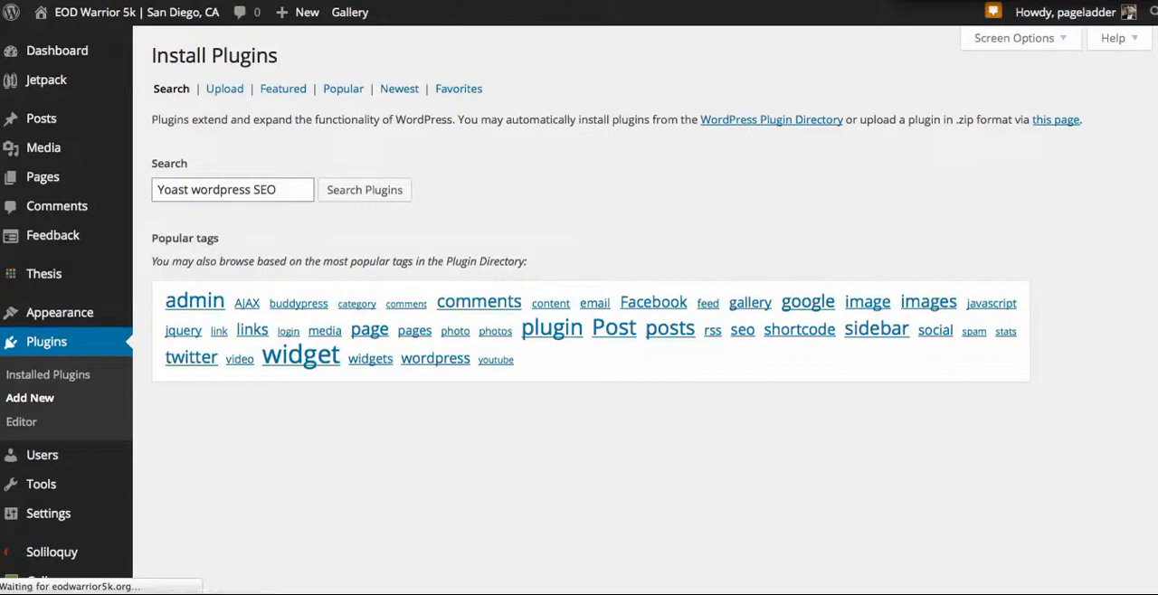
pyautogui.press('Return')
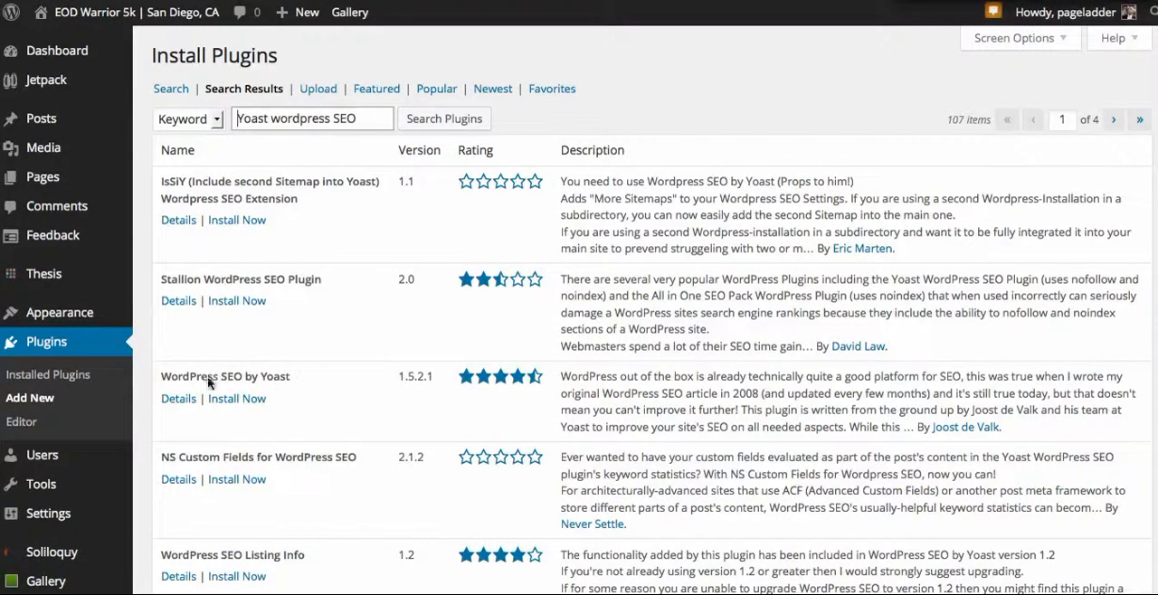
# Step: Install and activate the WordPress SEO by Yoast plugin, allowing its anonymous usage tracking
pyautogui.click(251, 398)
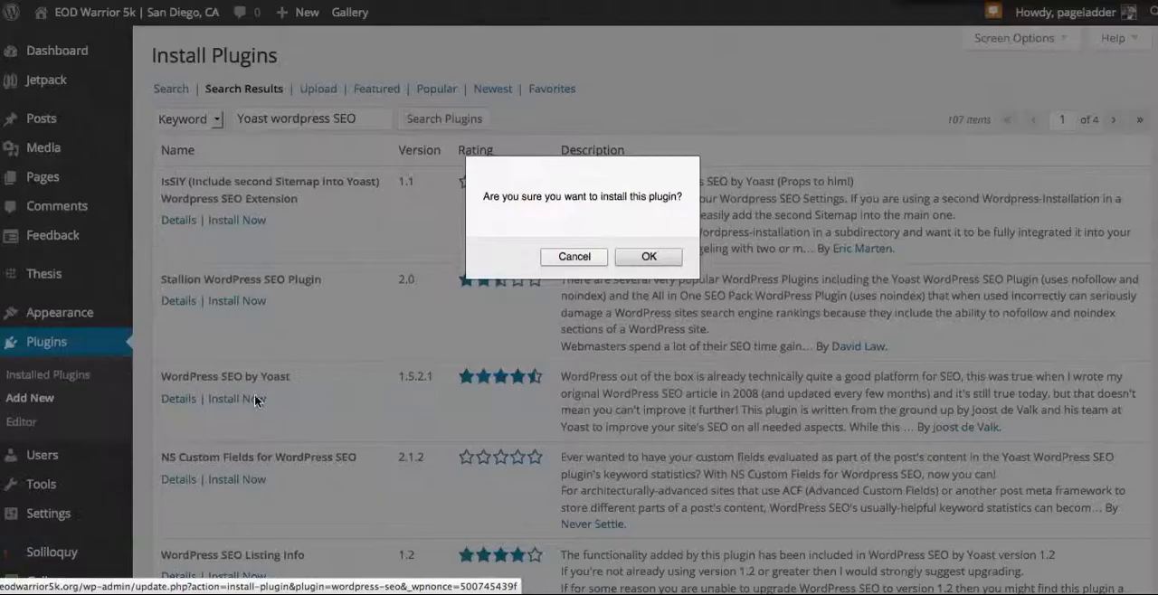
pyautogui.click(649, 257)
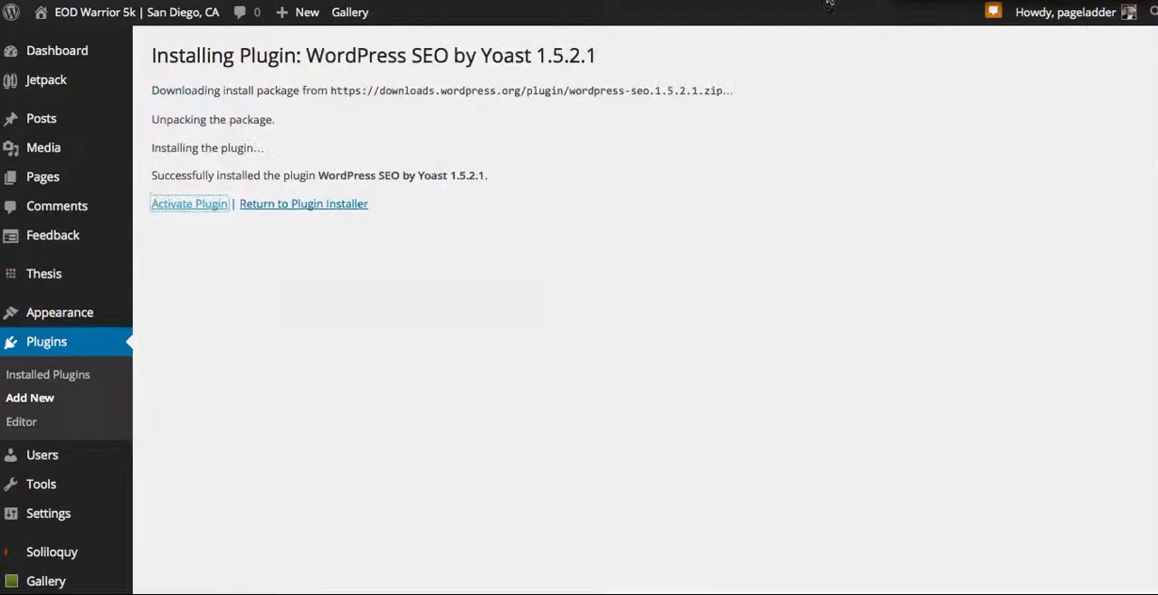
pyautogui.click(186, 207)
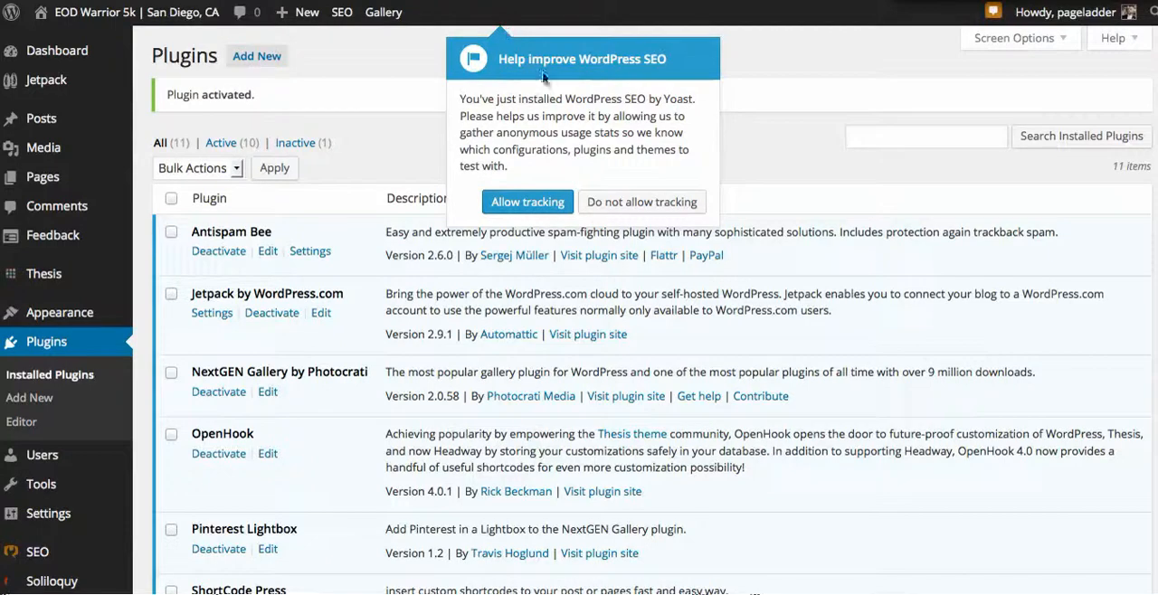
pyautogui.click(534, 205)
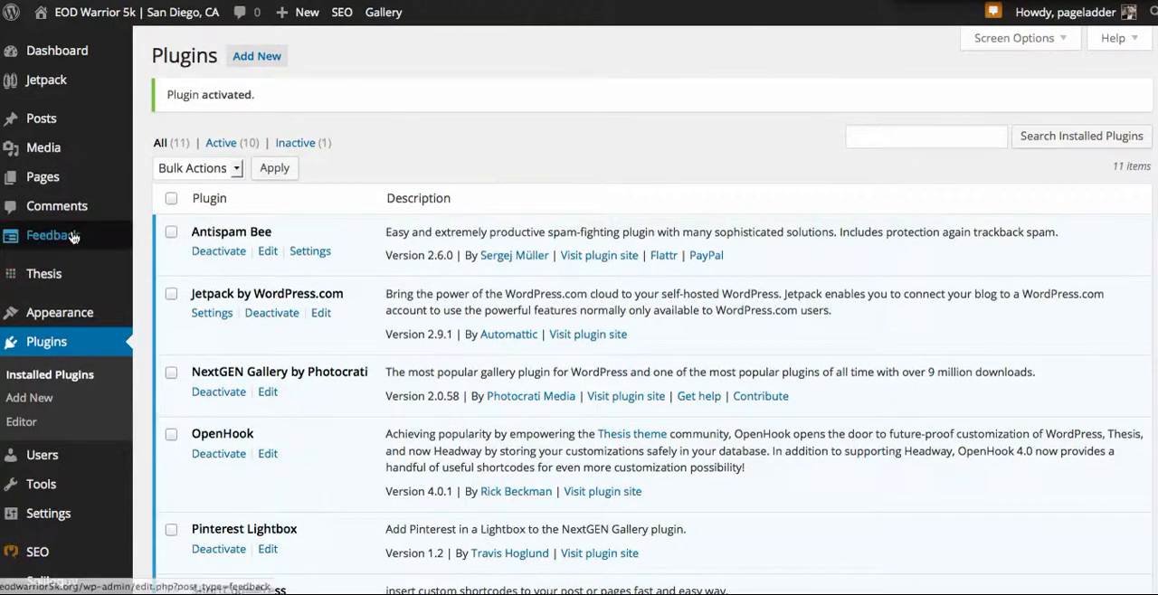
# Step: Open the SEO plugin's Titles & Metas settings and close the introductory tour
pyautogui.scroll(-5, 74, 237)
pyautogui.moveTo(78, 261)
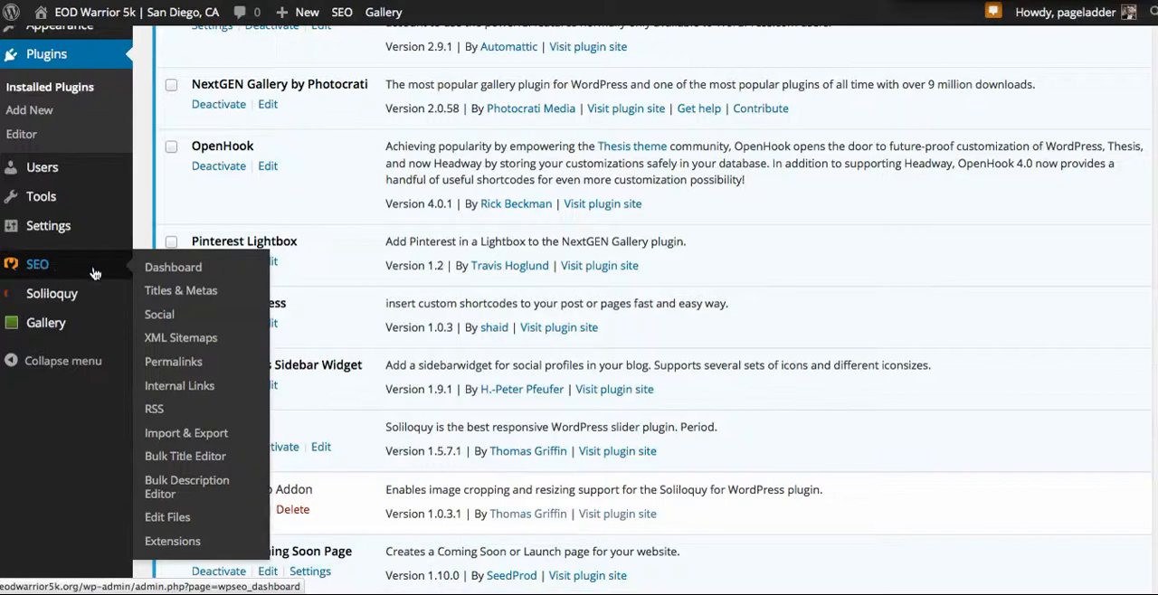
pyautogui.click(181, 292)
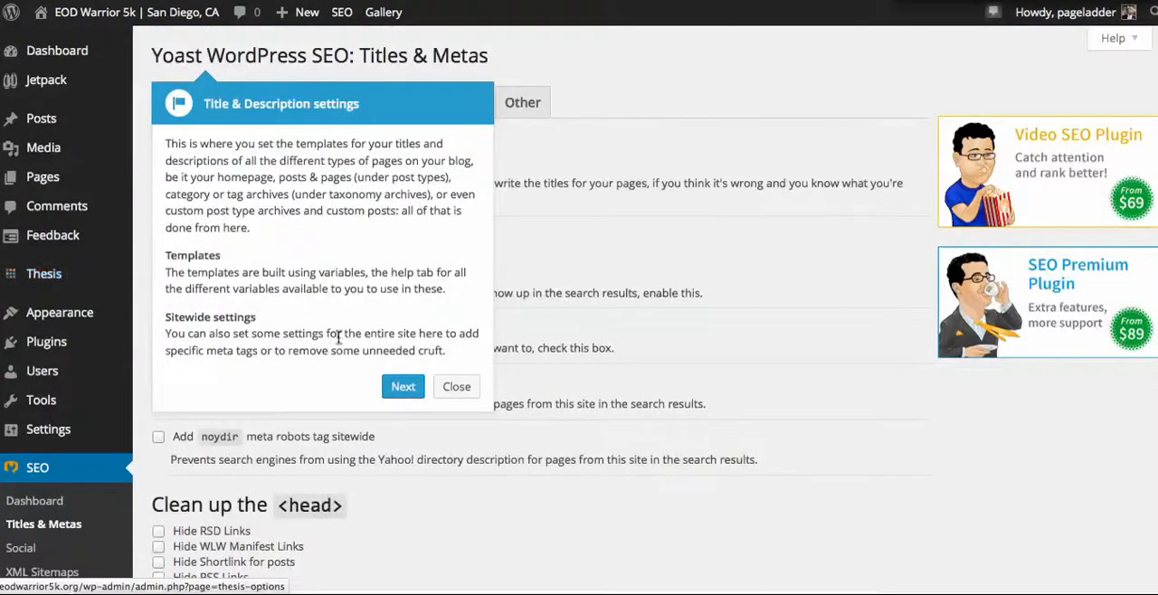
pyautogui.click(456, 387)
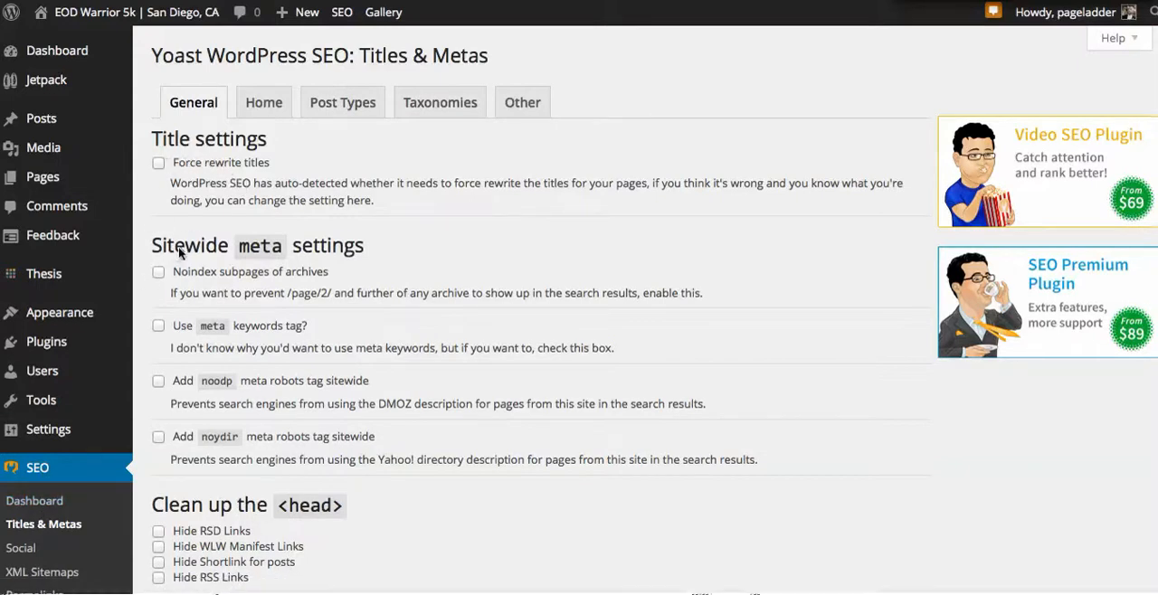
# Step: Enable Noindex subpages of archives in the sitewide meta settings and save the changes
pyautogui.click(159, 273)
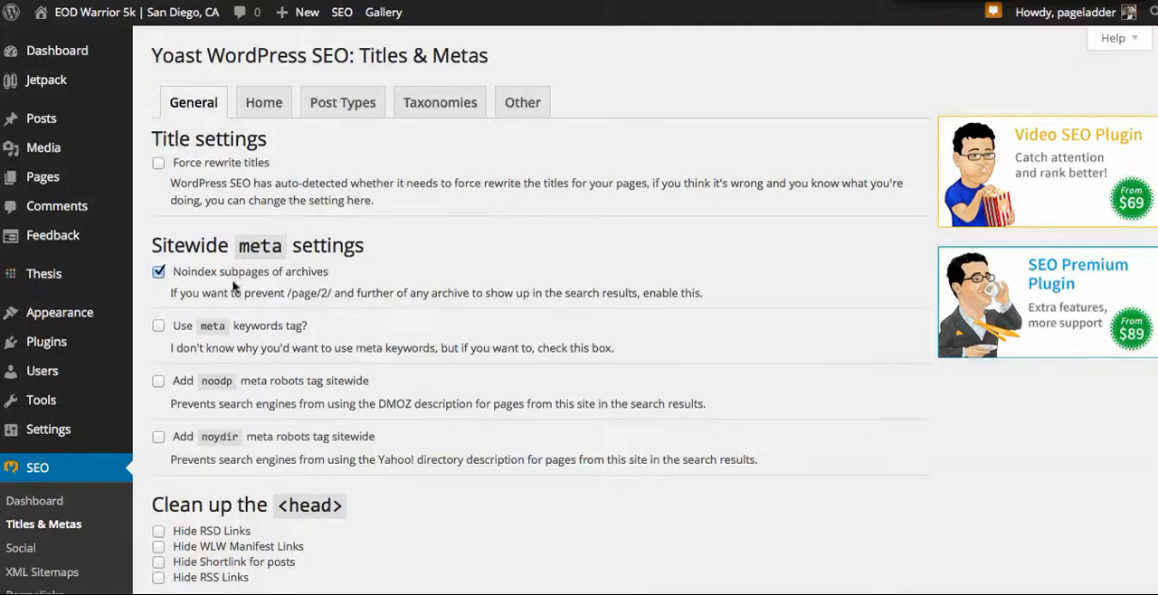
pyautogui.scroll(-5, 181, 270)
pyautogui.click(197, 394)
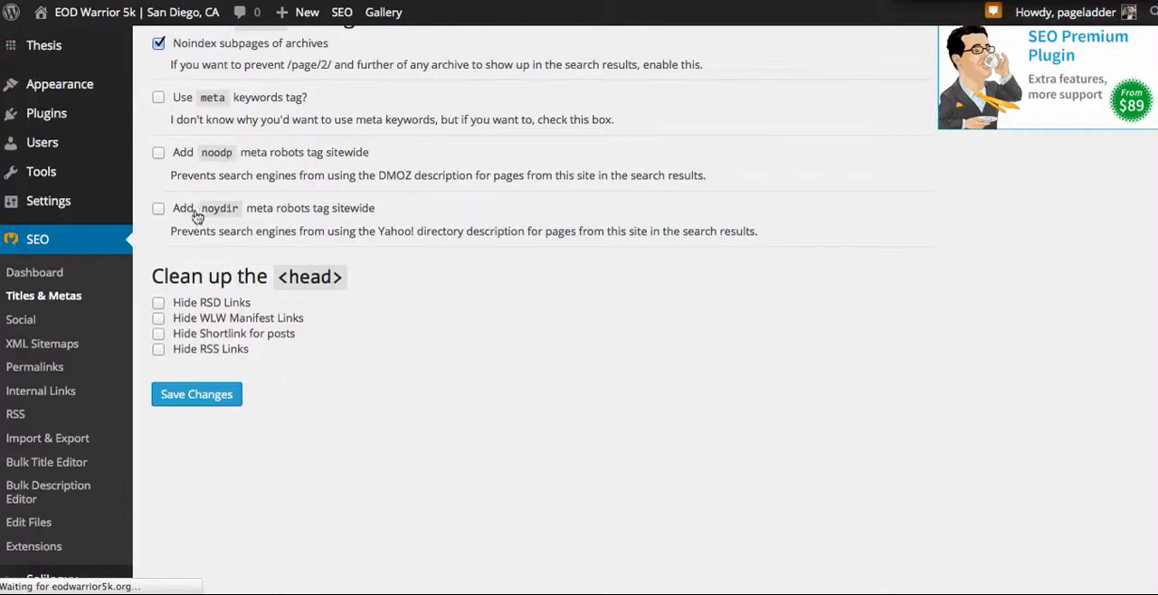
# Step: Set the Soliloquy post type's Meta Robots to noindex, follow and save the changes
pyautogui.scroll(1, 187, 357)
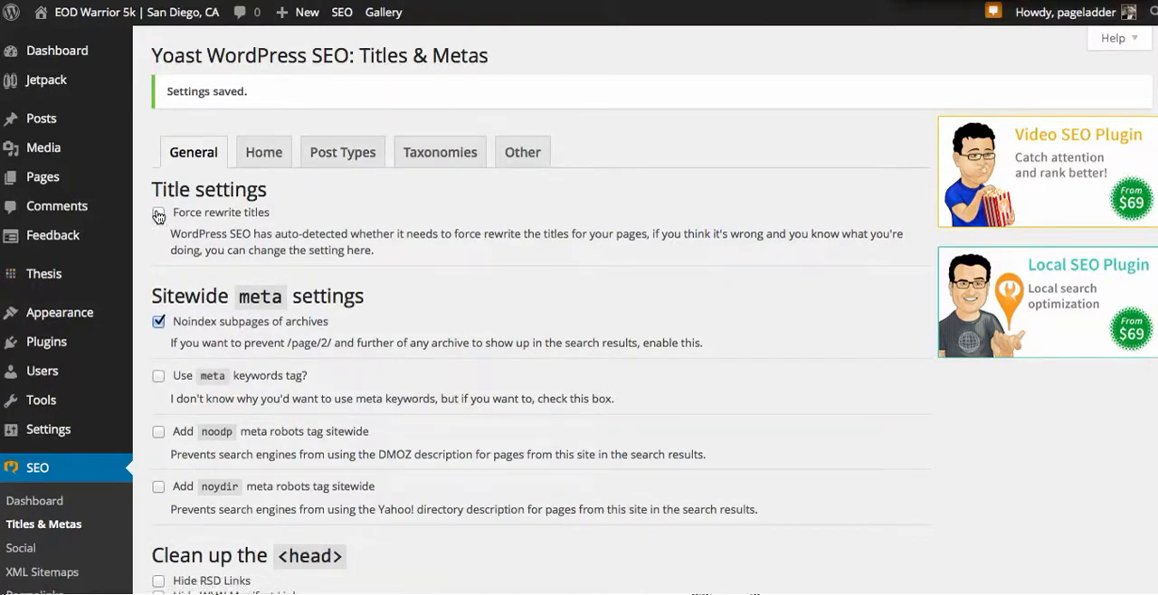
pyautogui.click(366, 159)
pyautogui.click(264, 158)
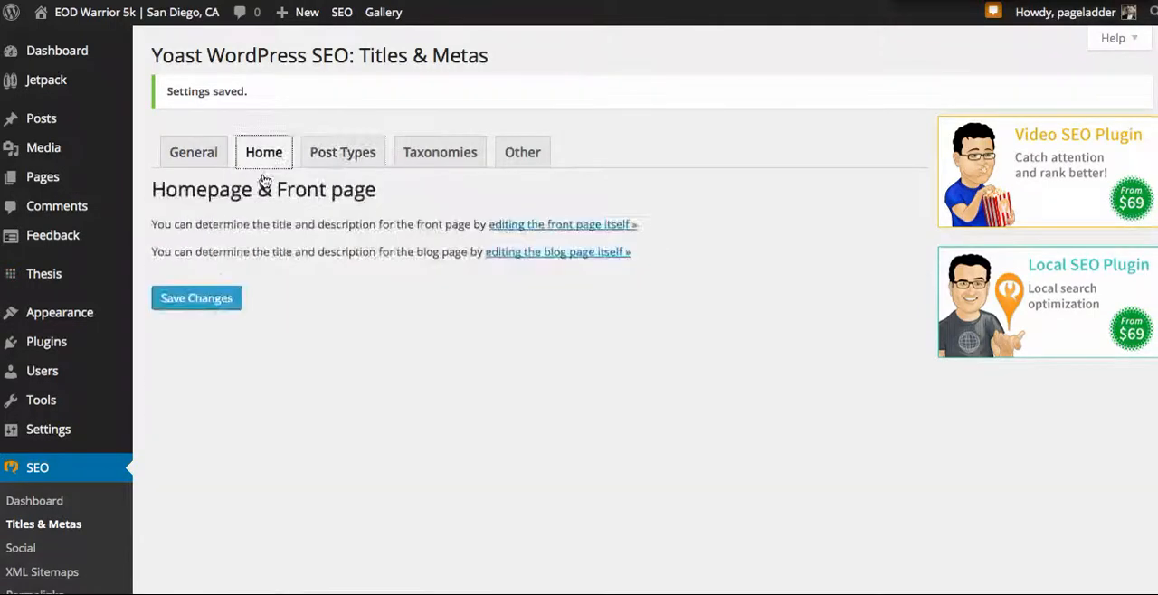
pyautogui.click(338, 159)
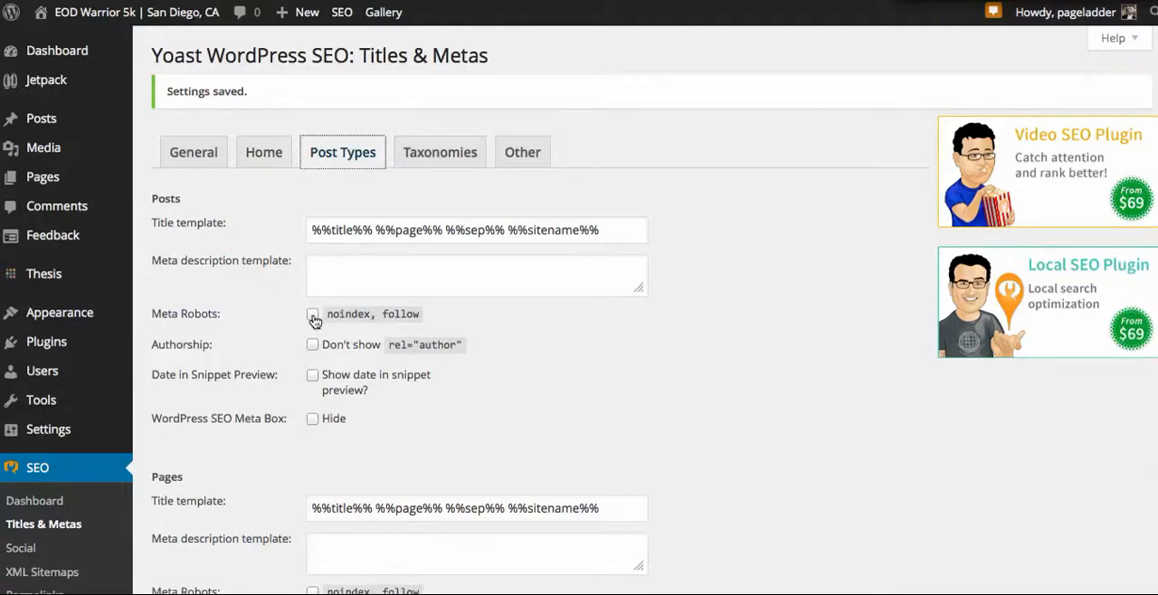
pyautogui.scroll(-10, 284, 336)
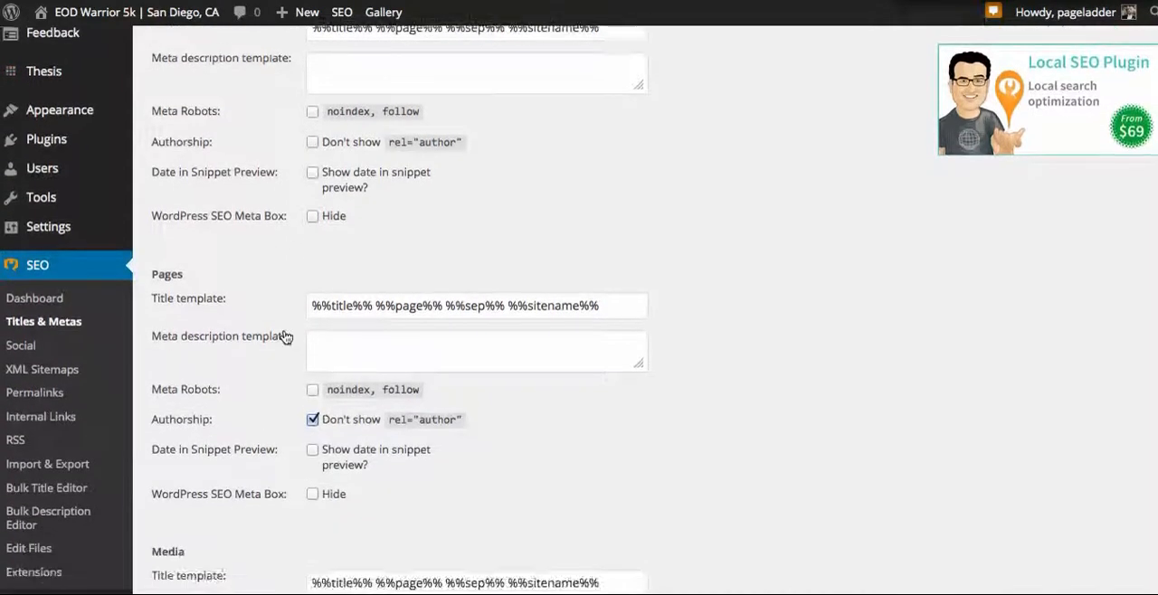
pyautogui.scroll(-8, 284, 336)
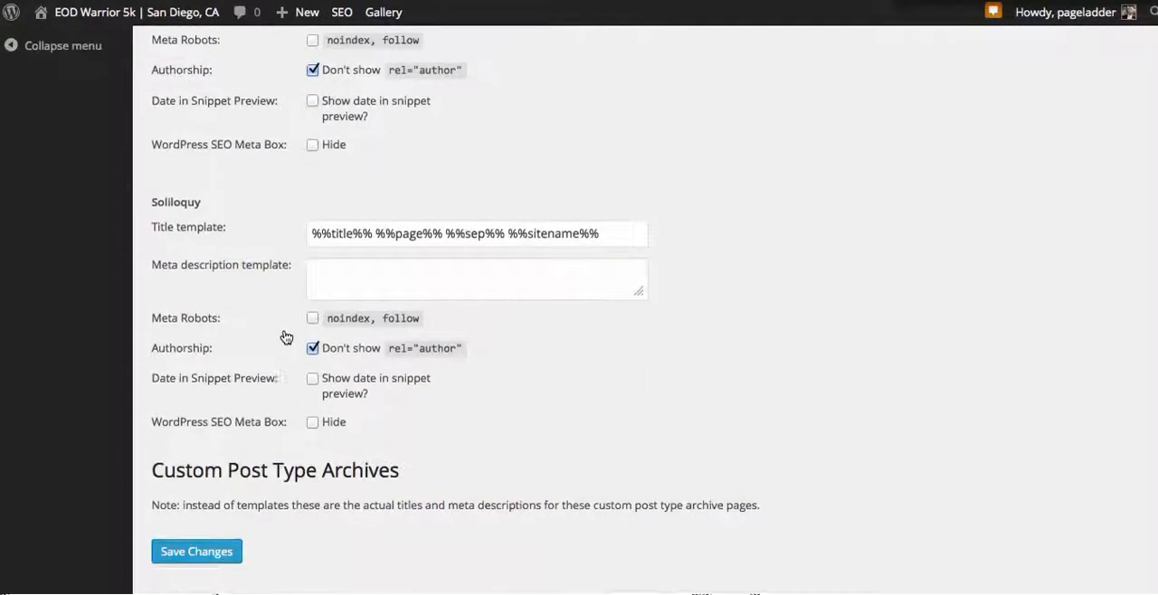
pyautogui.scroll(3, 284, 336)
pyautogui.scroll(4, 284, 334)
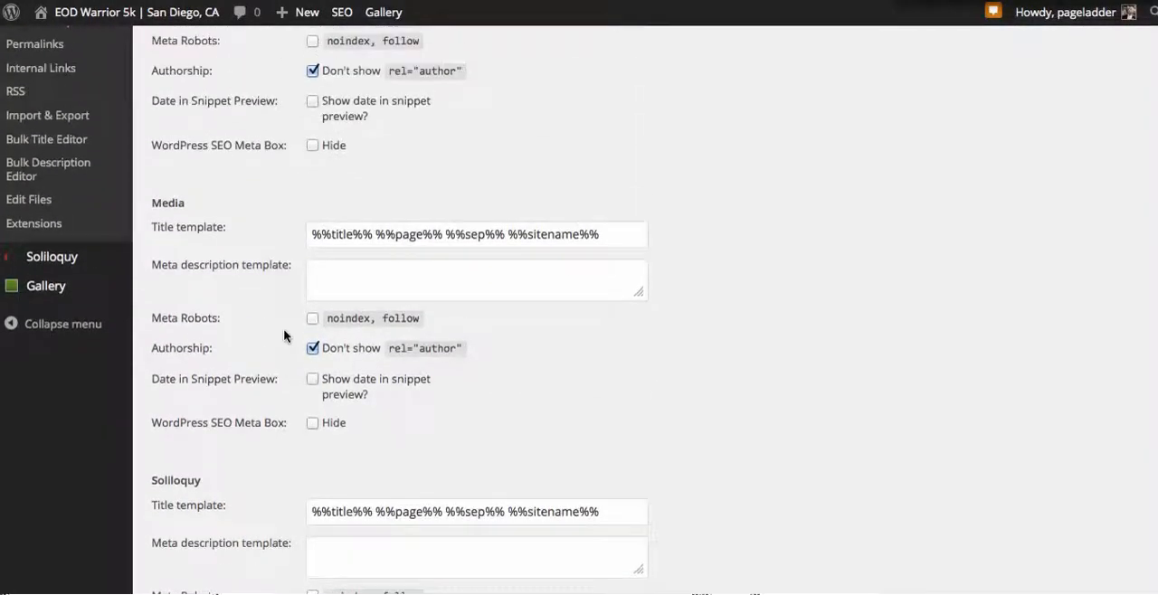
pyautogui.scroll(-6, 294, 348)
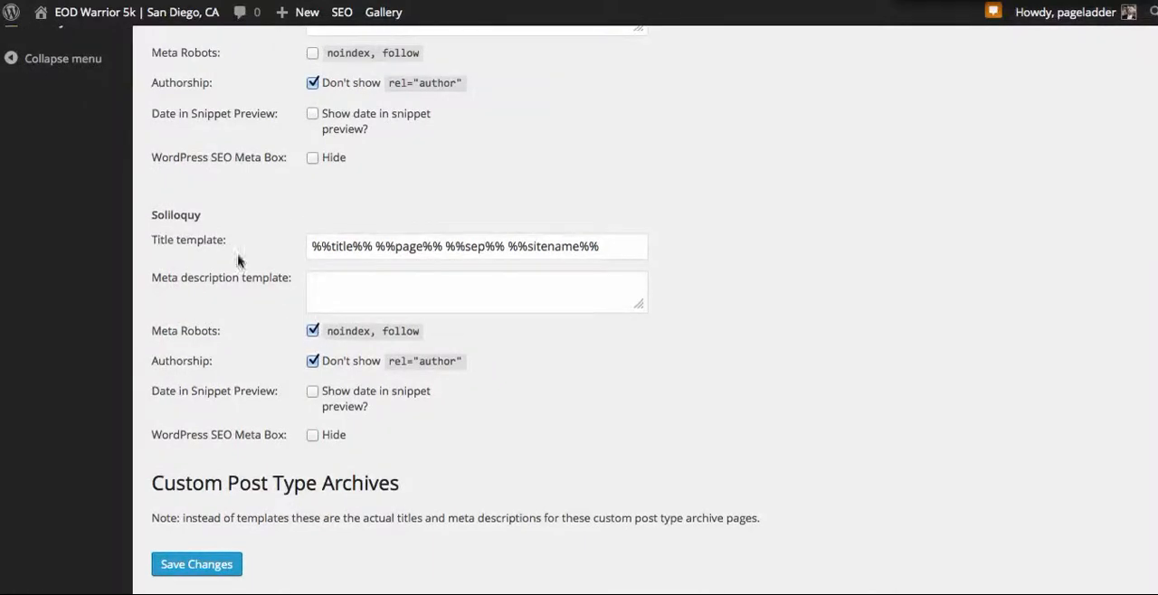
pyautogui.click(197, 557)
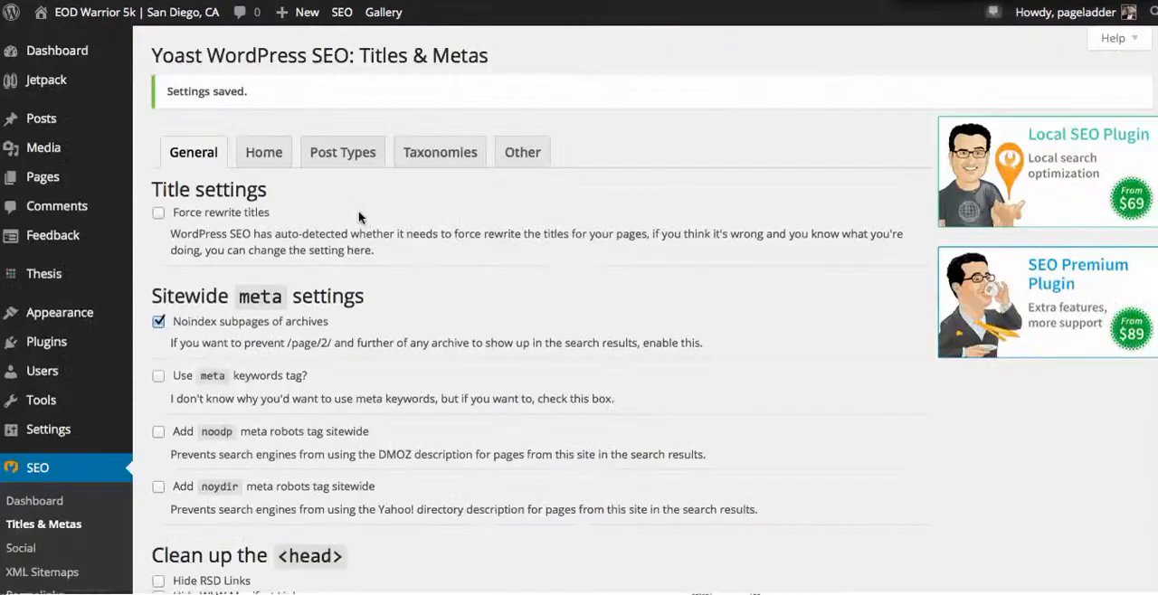
# Step: Set Meta Robots to noindex, follow for the Categories and Tags taxonomies and save the changes
pyautogui.click(443, 150)
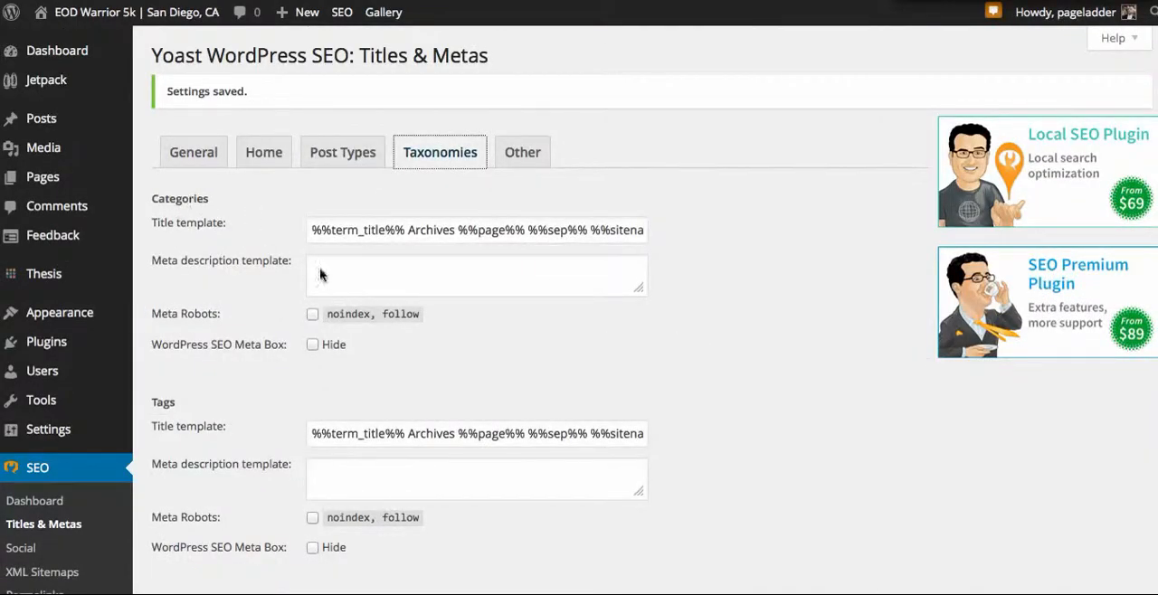
pyautogui.click(313, 315)
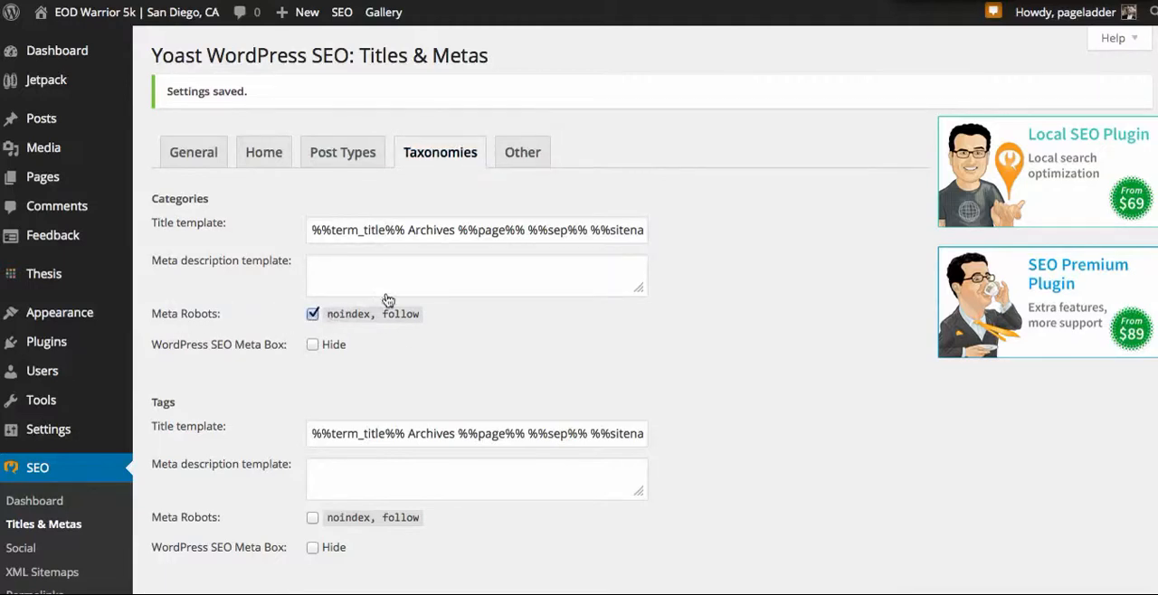
pyautogui.click(312, 518)
pyautogui.scroll(-5, 267, 442)
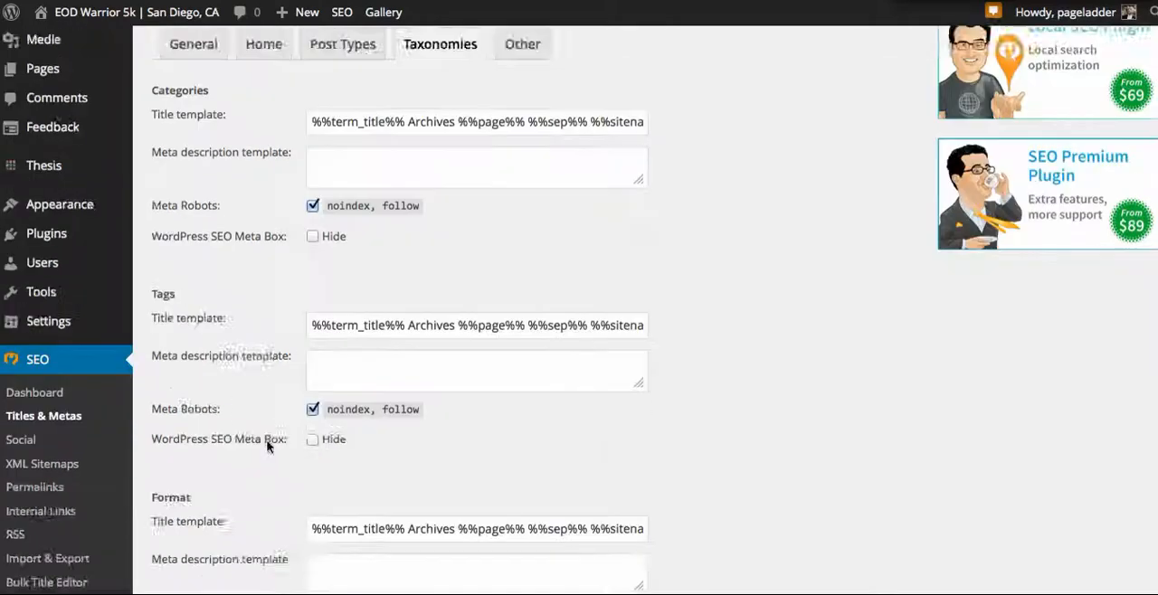
pyautogui.scroll(-3, 257, 438)
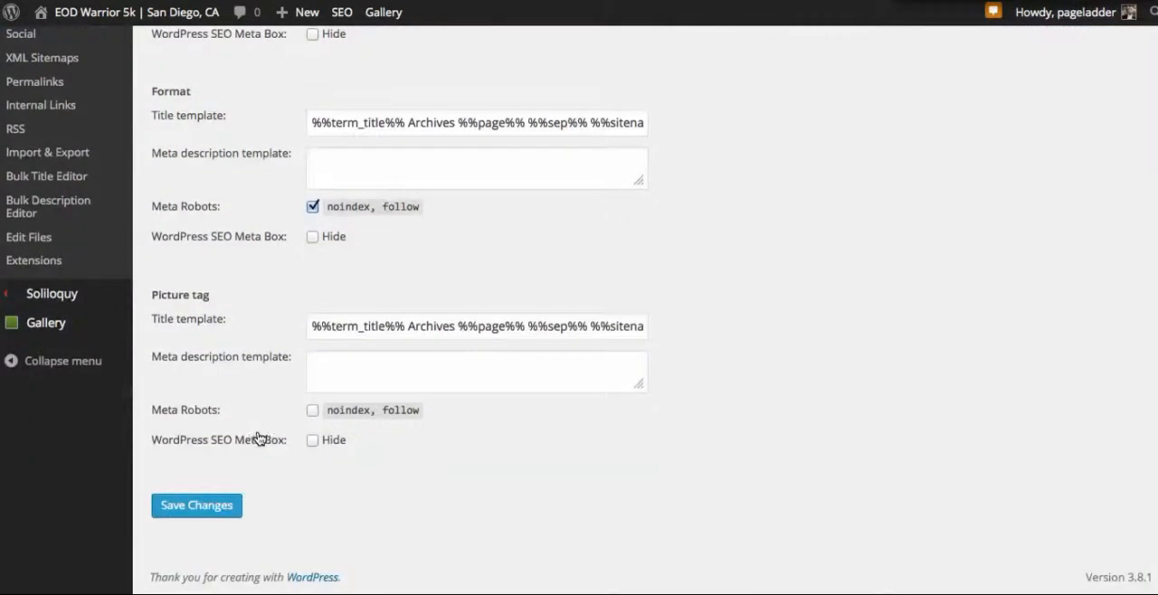
pyautogui.scroll(7, 297, 271)
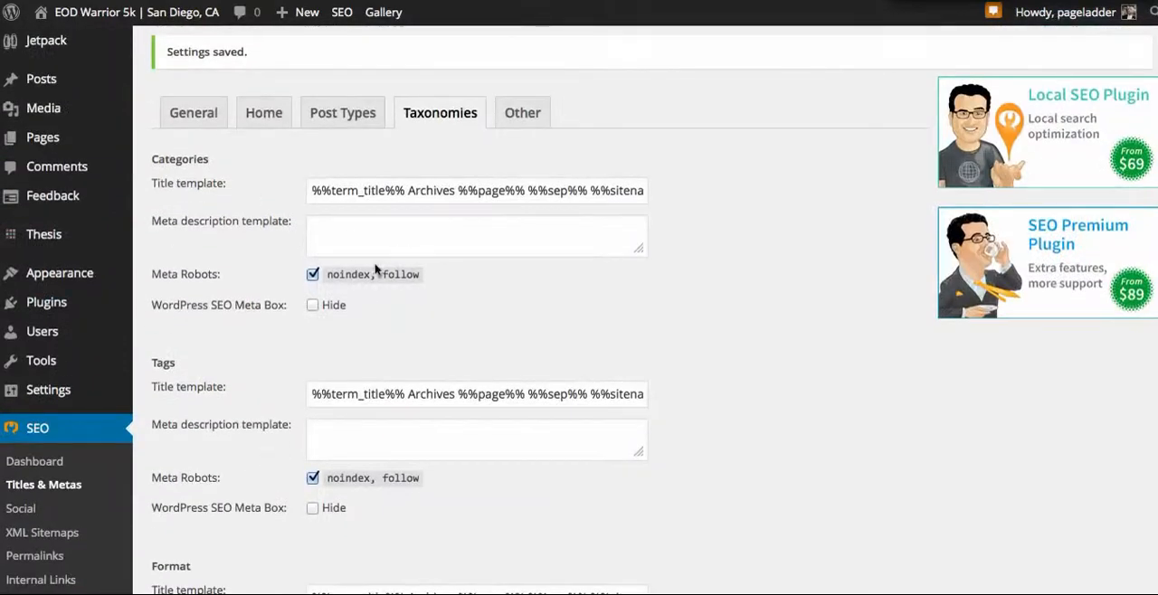
pyautogui.scroll(-2, 331, 311)
pyautogui.scroll(-7, 327, 308)
pyautogui.click(226, 550)
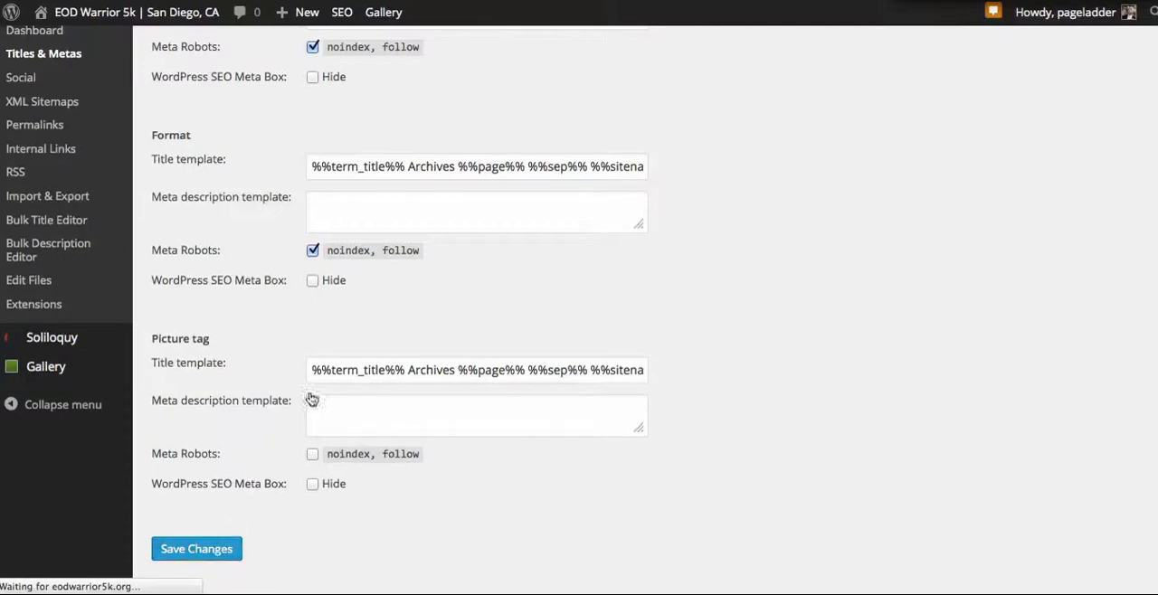
# Step: Set Meta Robots to noindex, follow for the Author Archives and save the changes
pyautogui.scroll(1, 452, 277)
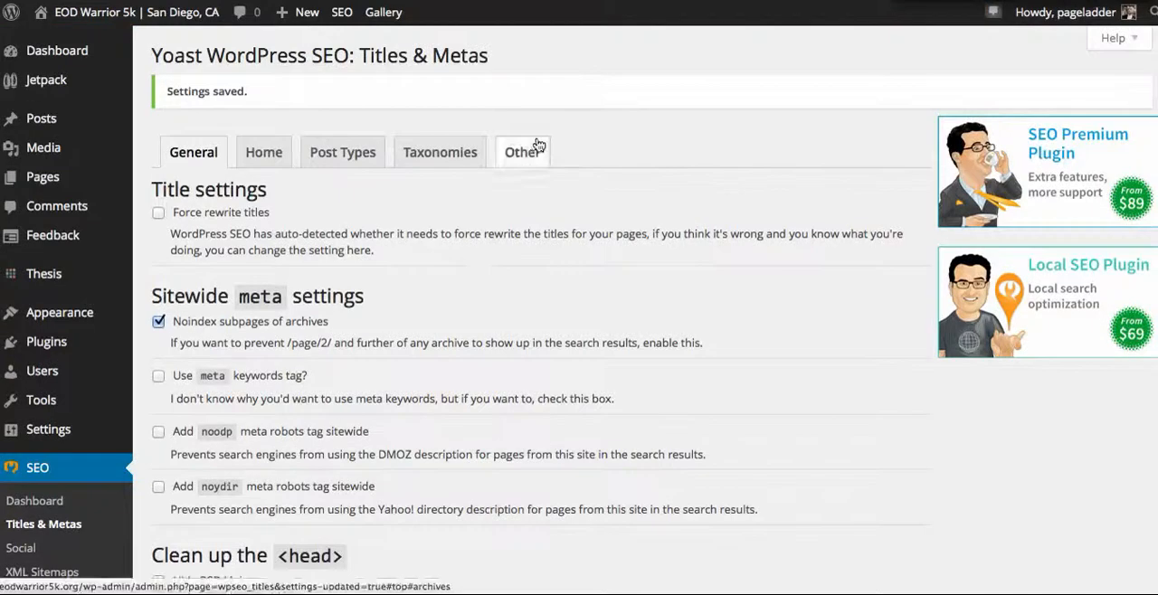
pyautogui.click(537, 150)
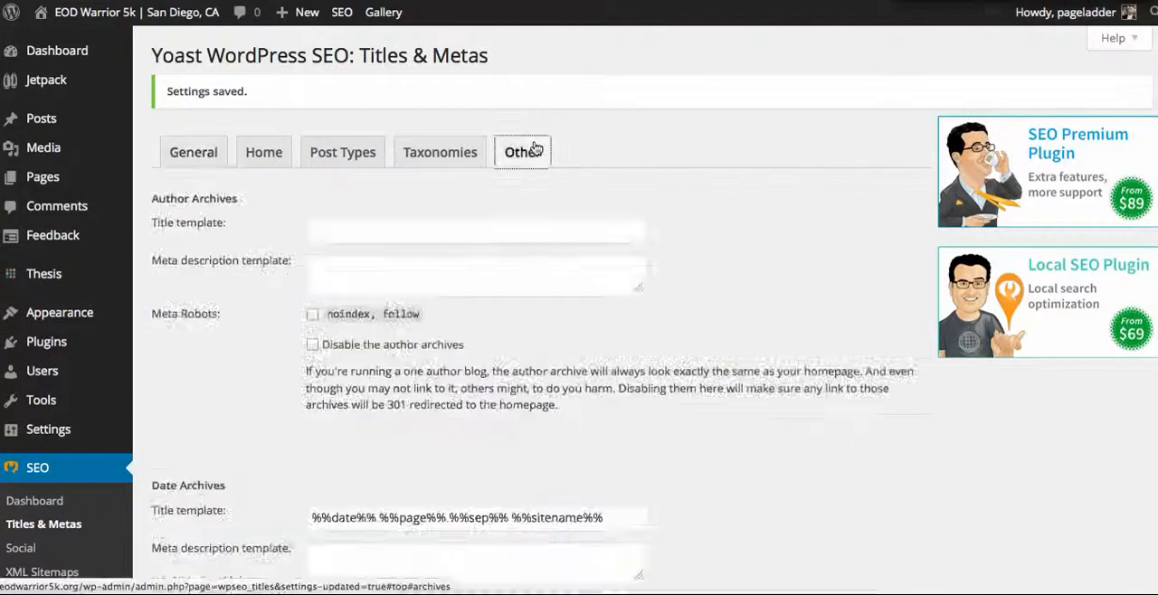
pyautogui.click(312, 315)
pyautogui.scroll(-5, 312, 330)
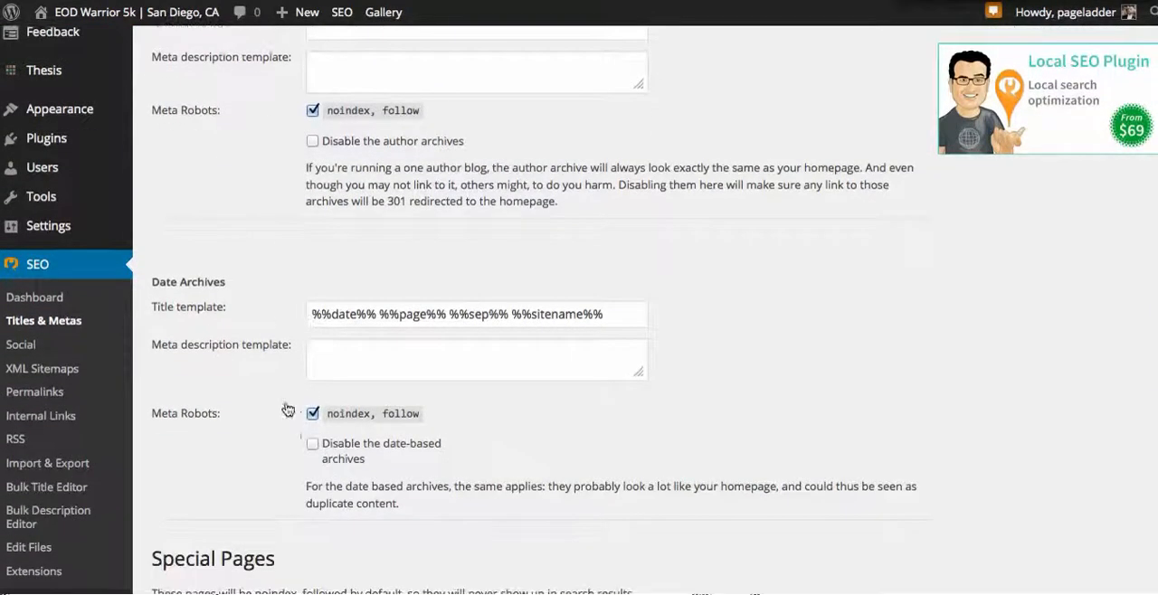
pyautogui.scroll(-7, 207, 308)
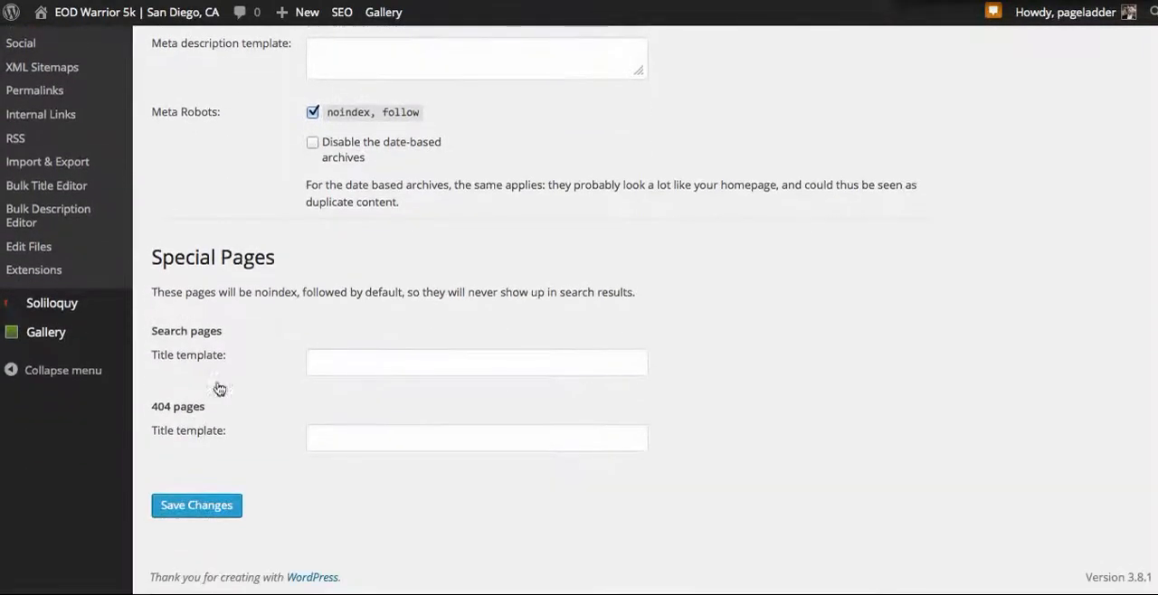
pyautogui.click(194, 505)
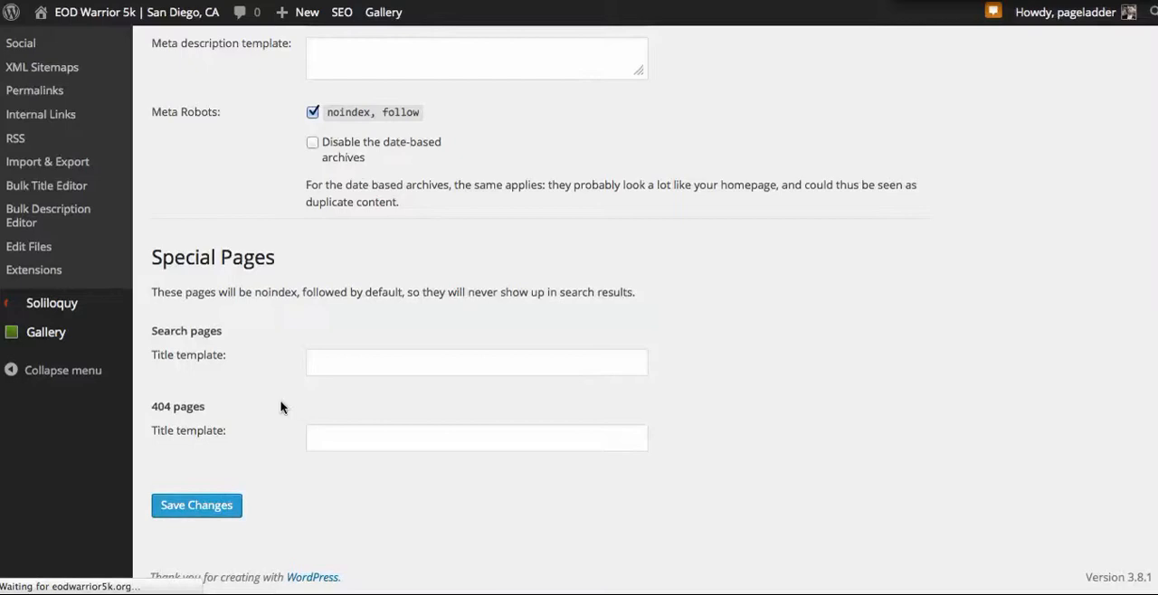